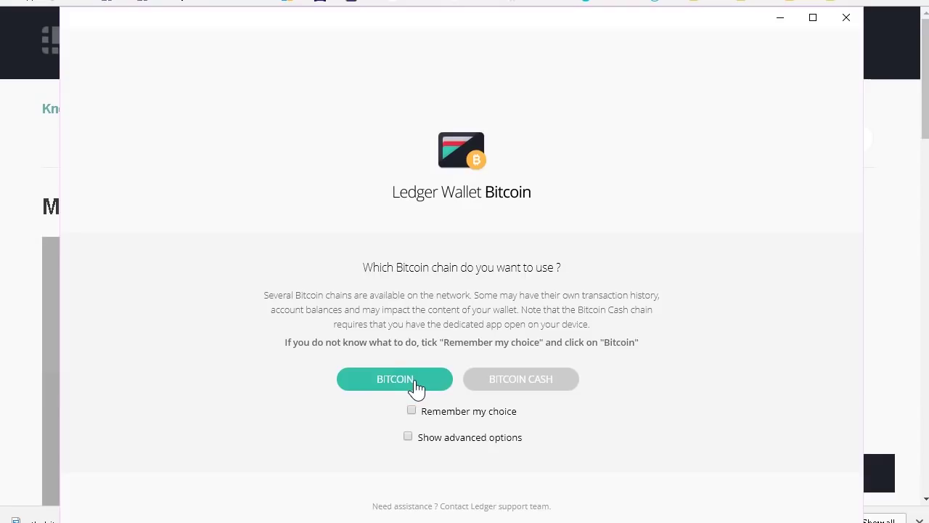
- Pick the Bitcoin chain instead of Bitcoin Cash so the Legacy or Segwit address choice appears
left_click(416, 379)
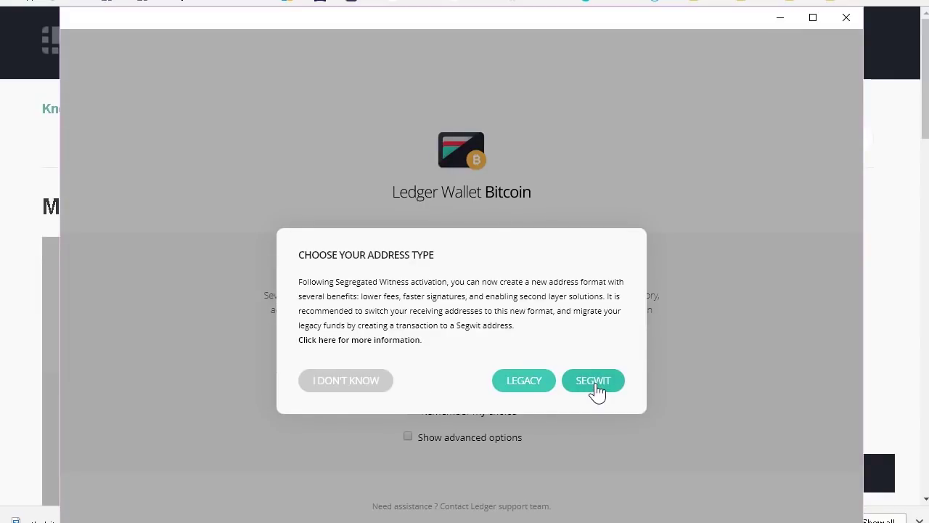
- Bring the 'Migrating to Segwit' article forward and scroll down to its numbered steps
left_click(904, 269)
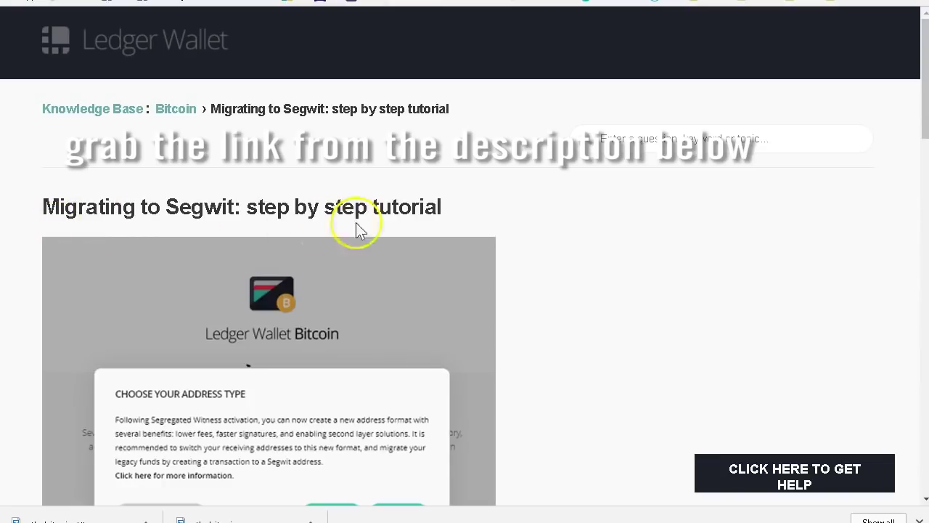
scroll(547, 290, "down", 3)
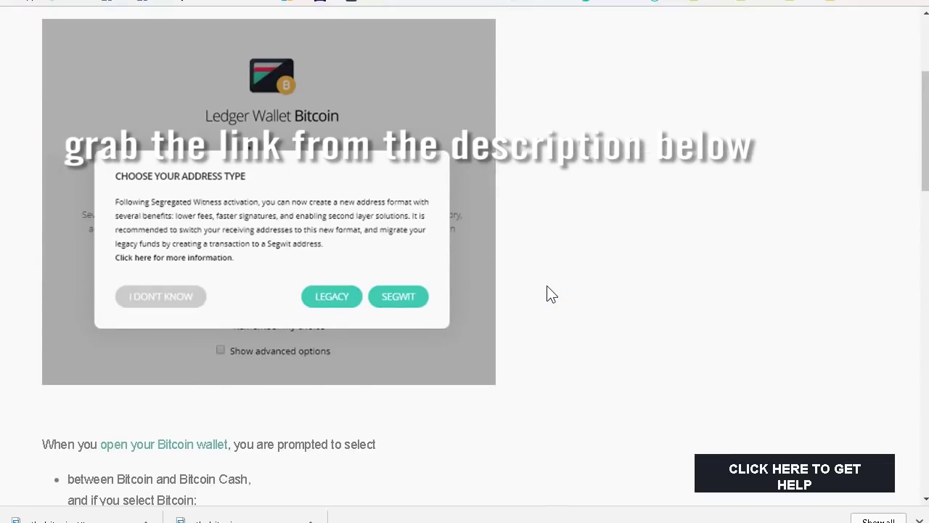
scroll(552, 295, "down", 4)
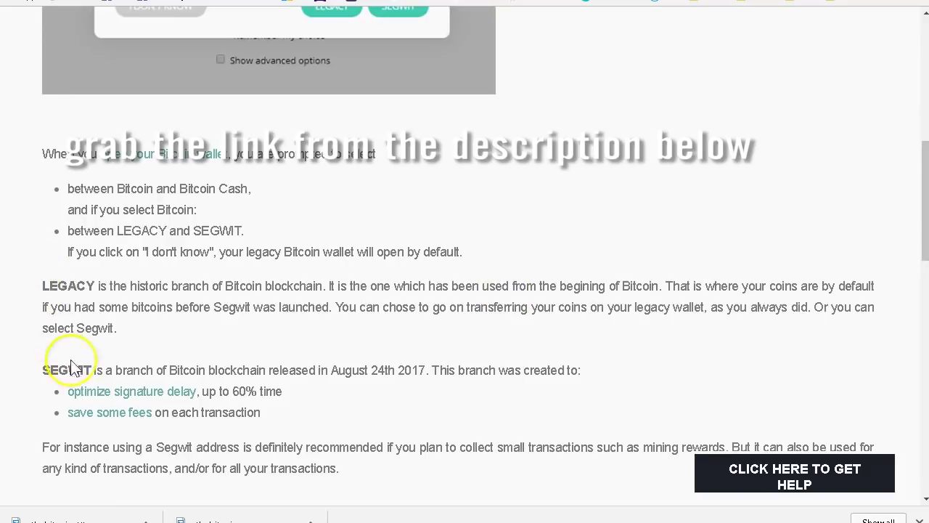
scroll(331, 376, "down", 2)
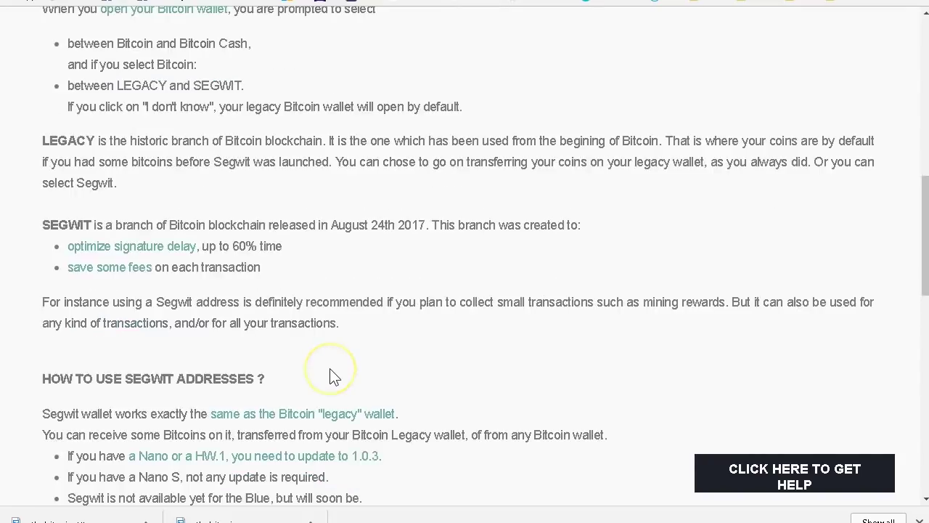
scroll(331, 376, "down", 2)
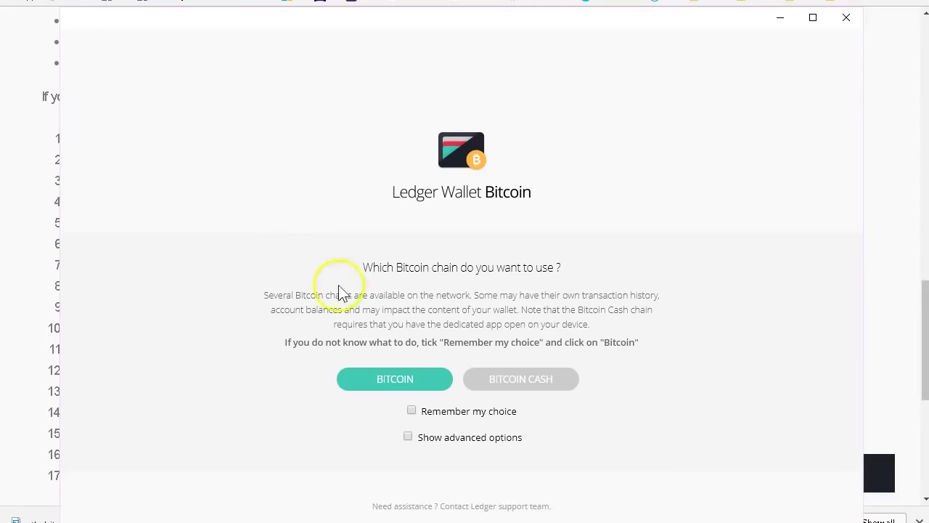
- Open the Bitcoin Segwit wallet and list all its operations, which are empty with a BTC 0 balance
left_click(384, 389)
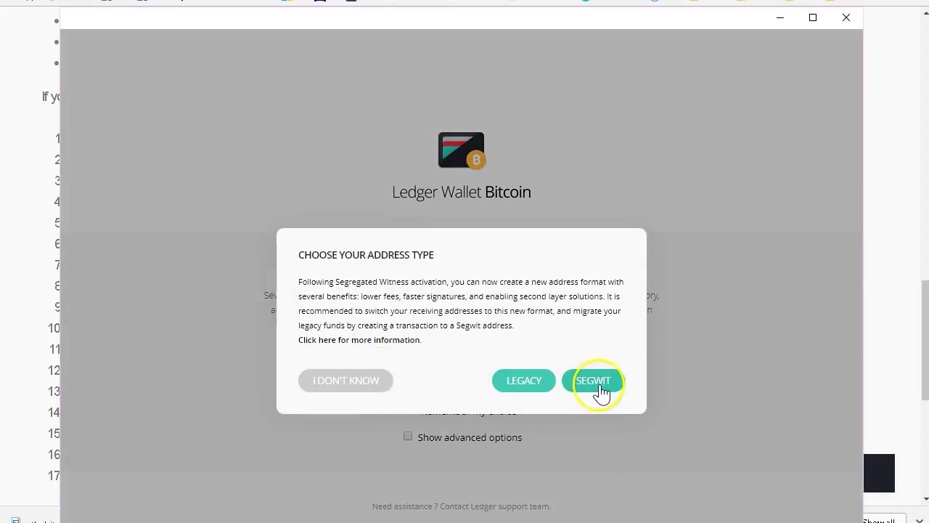
left_click(599, 384)
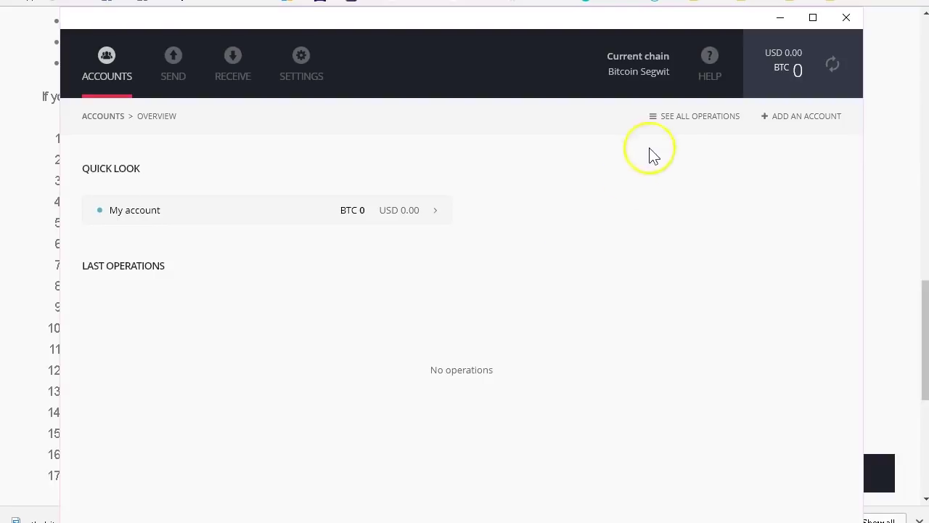
left_click(683, 116)
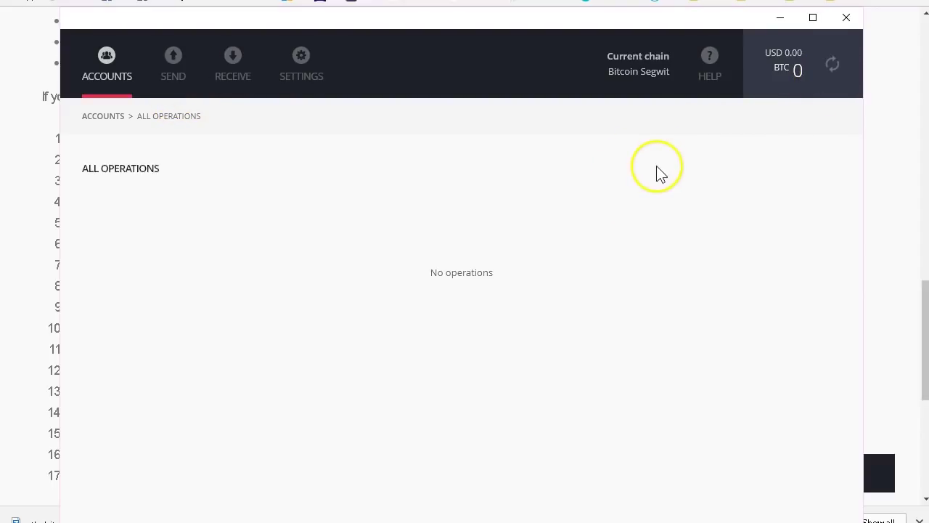
- Copy the Segwit receiving address from the Receive Bitcoins dialog and check the tutorial's next steps
left_click(233, 72)
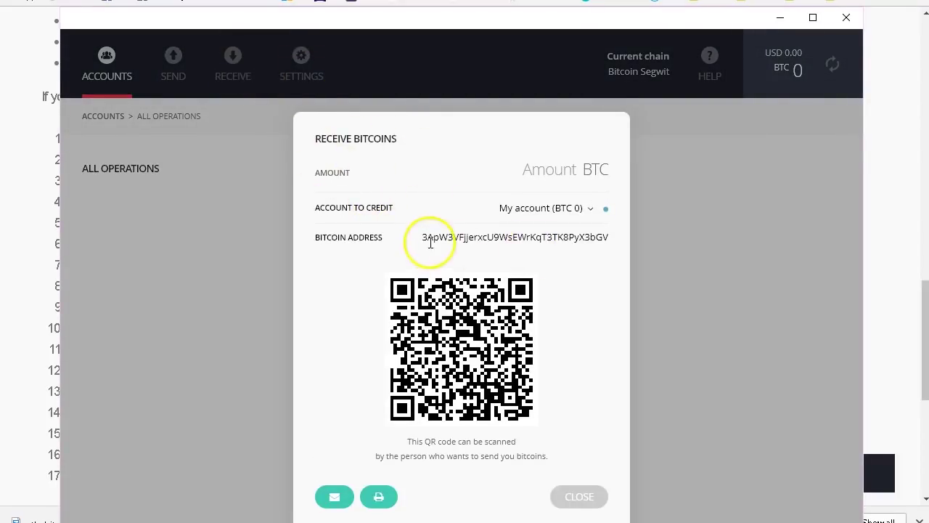
left_click_drag(422, 238, 629, 251)
right_click(592, 242)
left_click(614, 250)
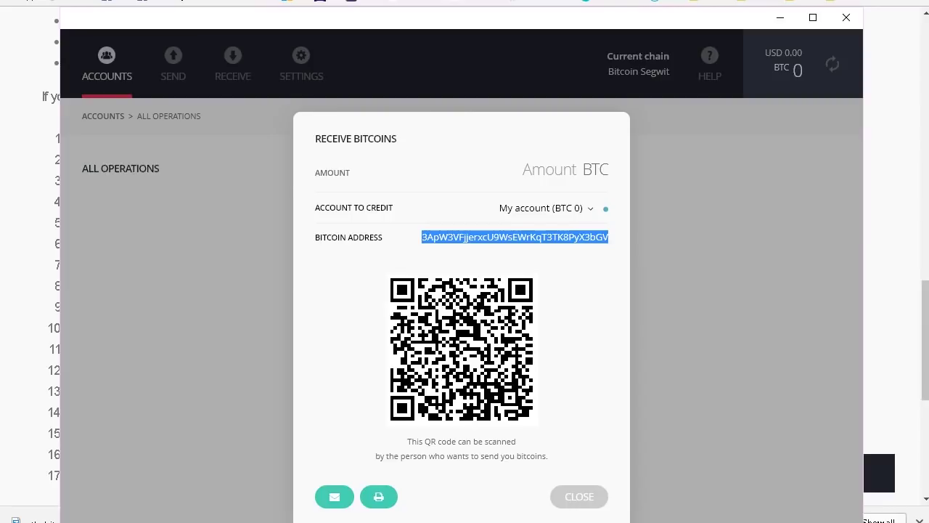
left_click(238, 3)
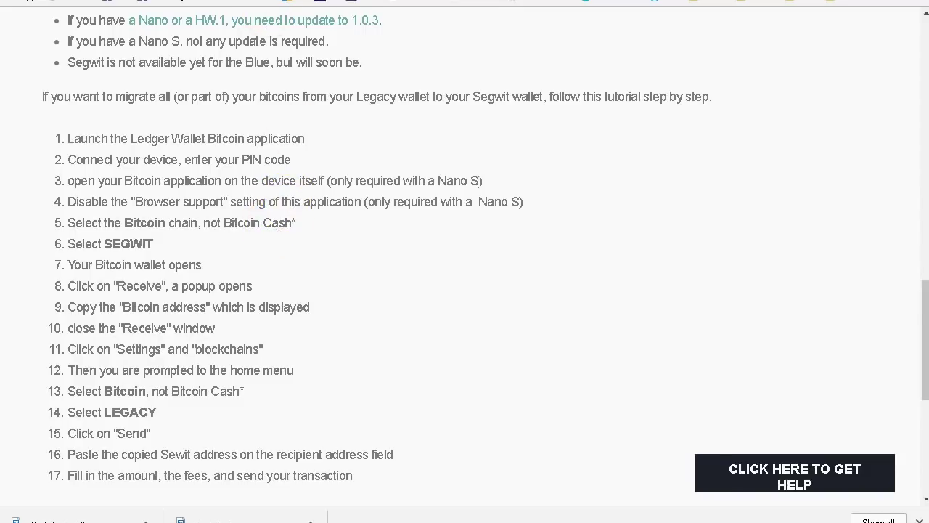
key("alt+Tab")
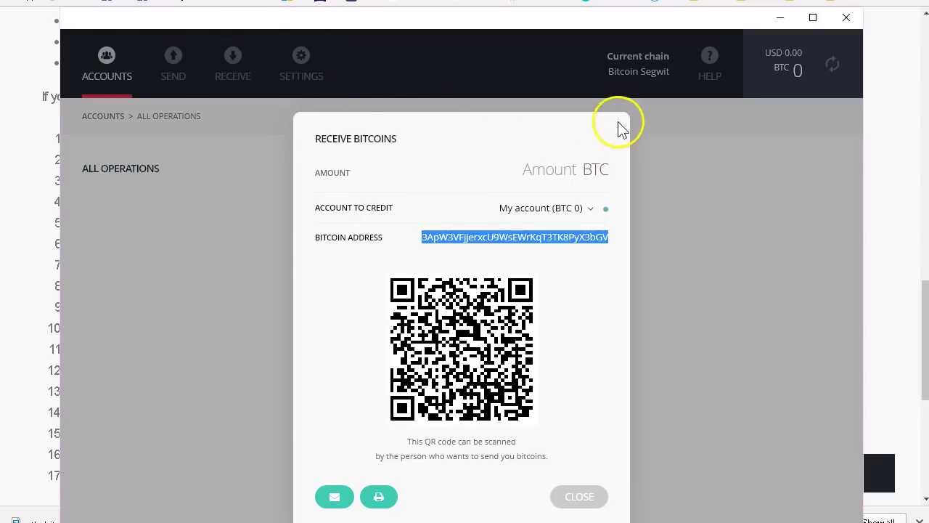
- Switch from the Segwit wallet to the legacy Bitcoin account showing its six incoming operations
left_click(581, 497)
left_click(301, 62)
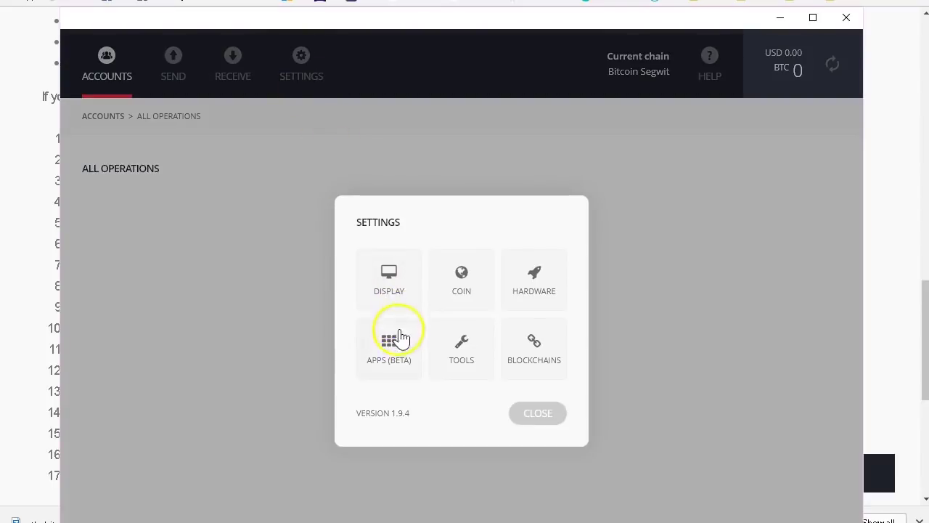
left_click(539, 353)
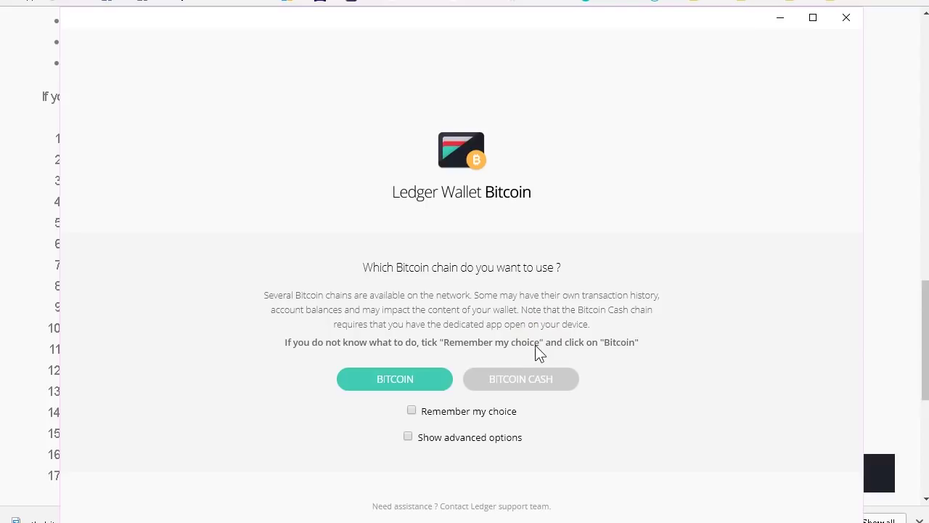
left_click(378, 379)
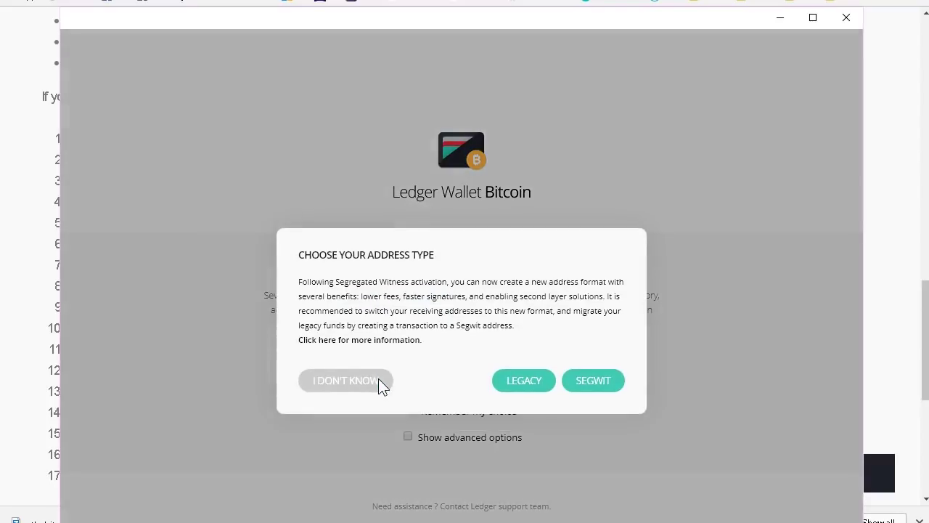
left_click(523, 380)
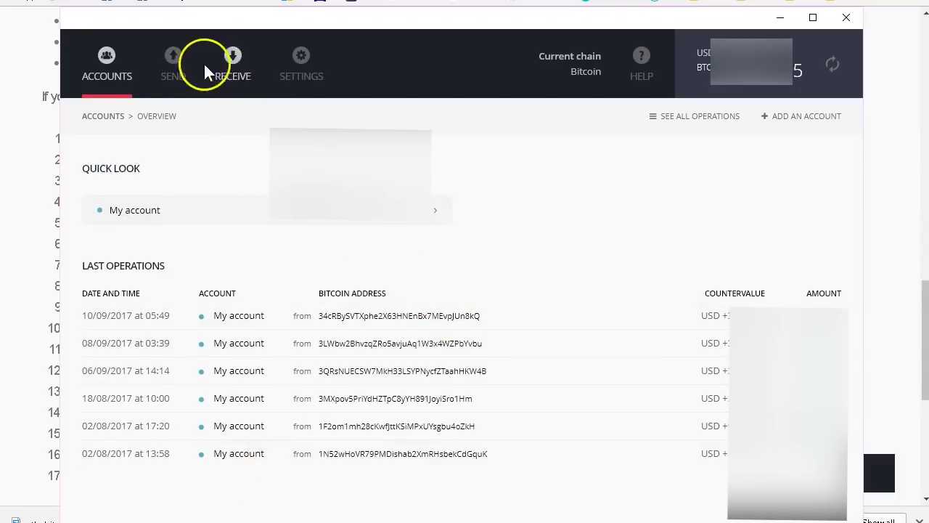
- Send 0.1 BTC from the legacy account to the pasted Segwit address with Low fees
left_click(174, 65)
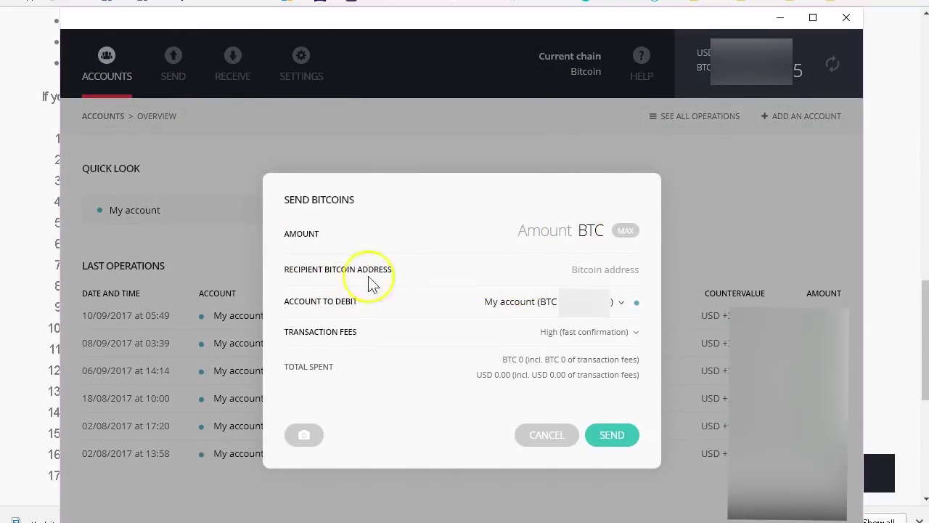
right_click(585, 270)
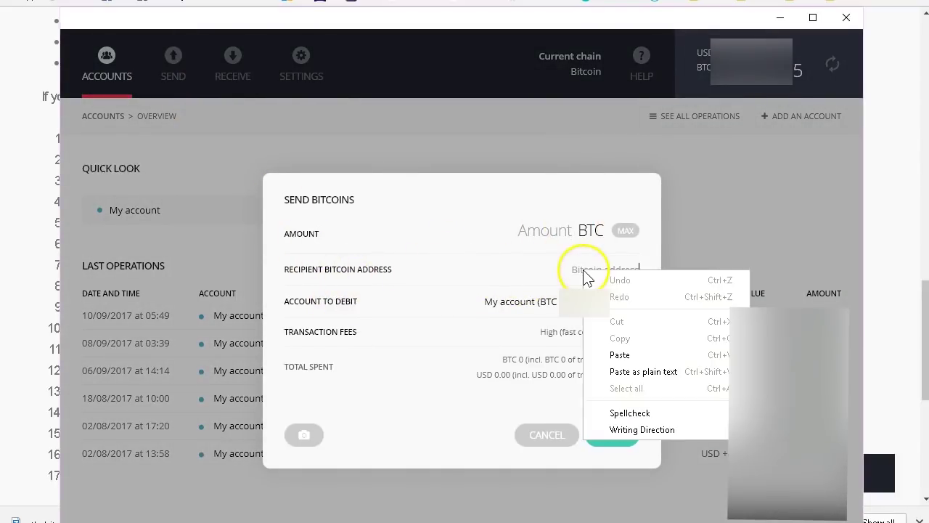
left_click(615, 354)
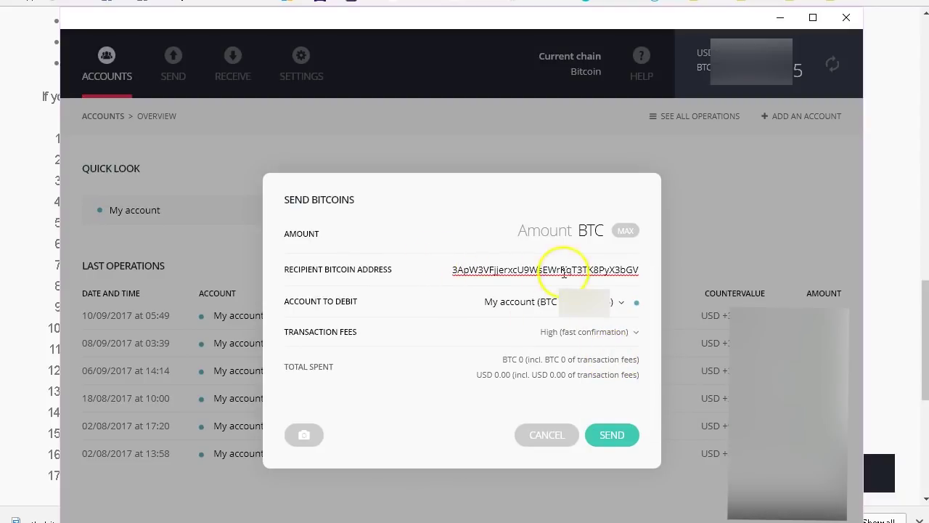
left_click(531, 231)
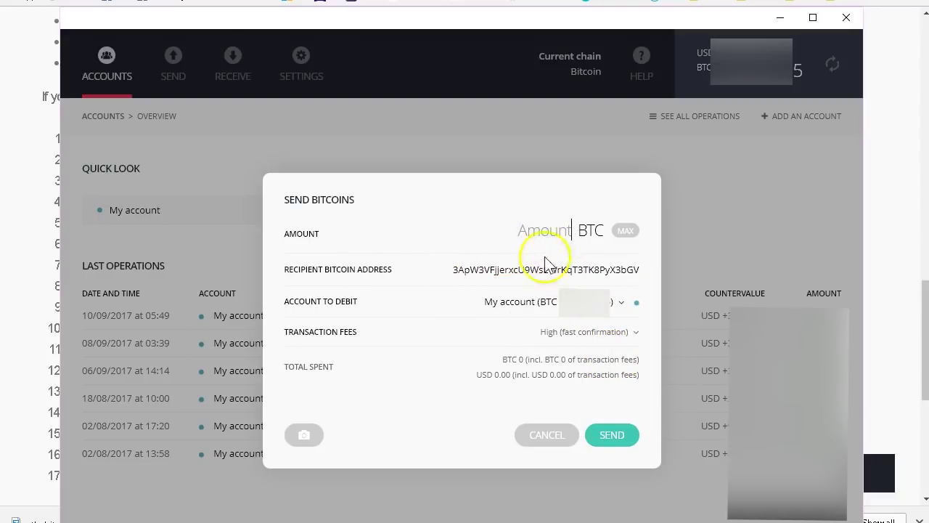
left_click(626, 231)
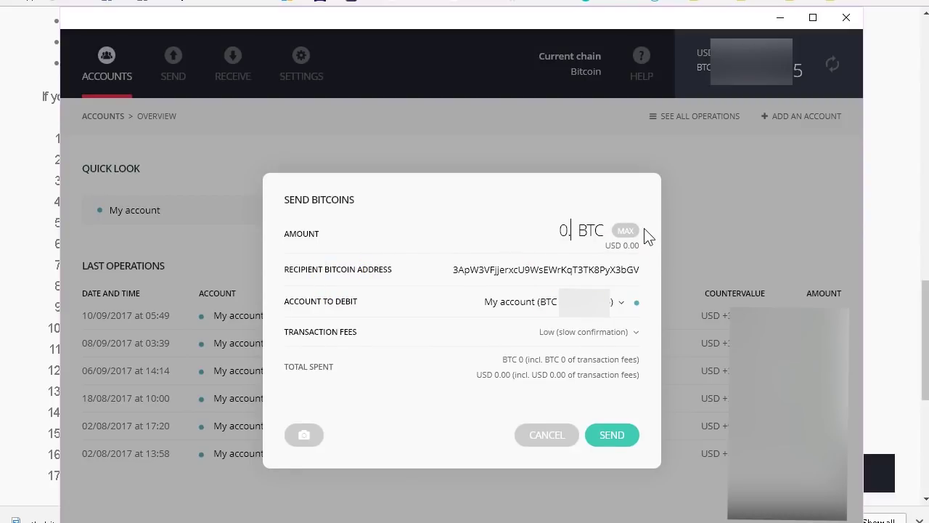
type("1")
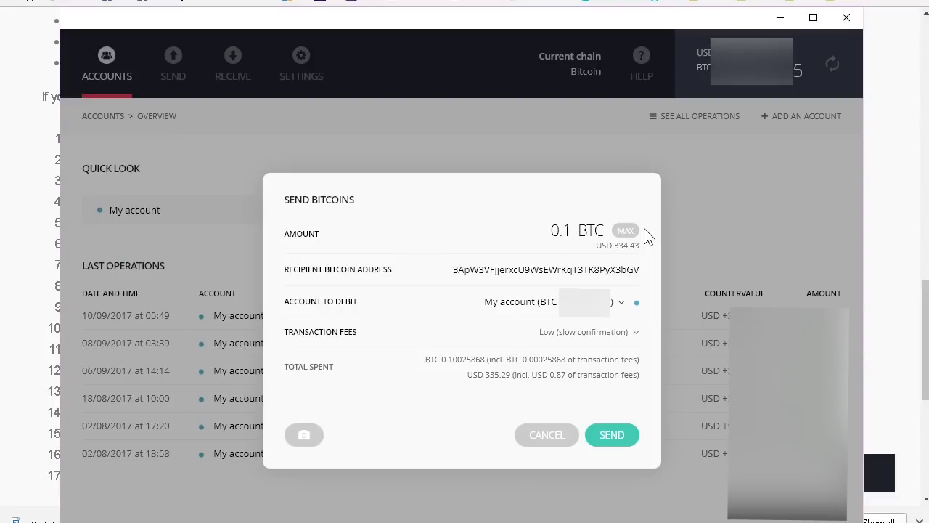
left_click(584, 341)
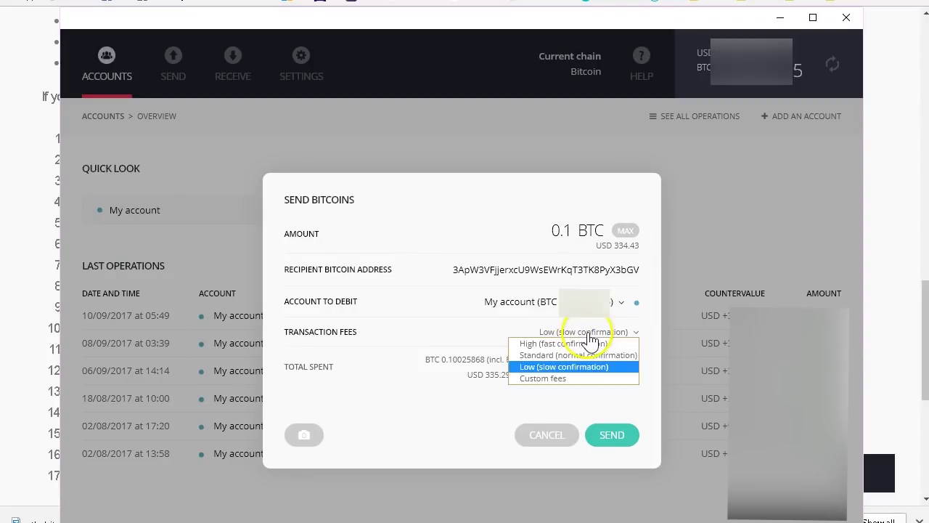
left_click(555, 368)
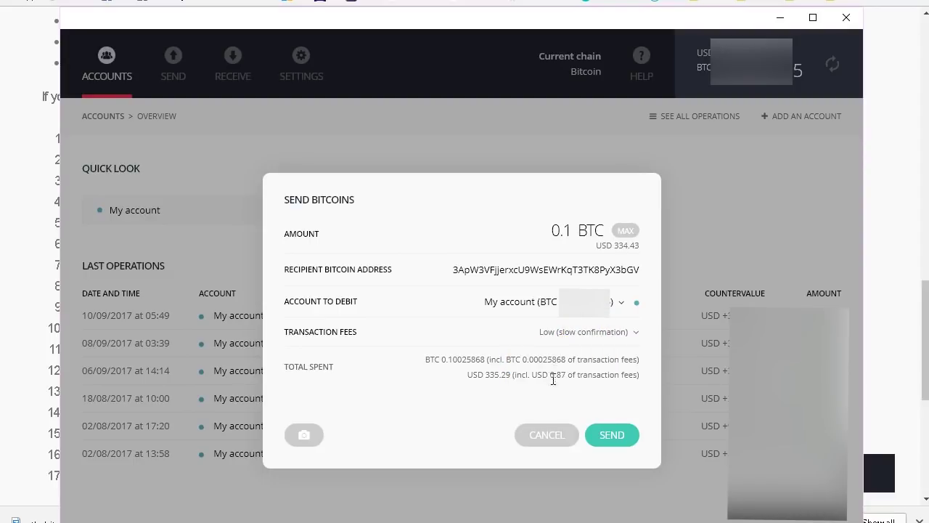
left_click(600, 434)
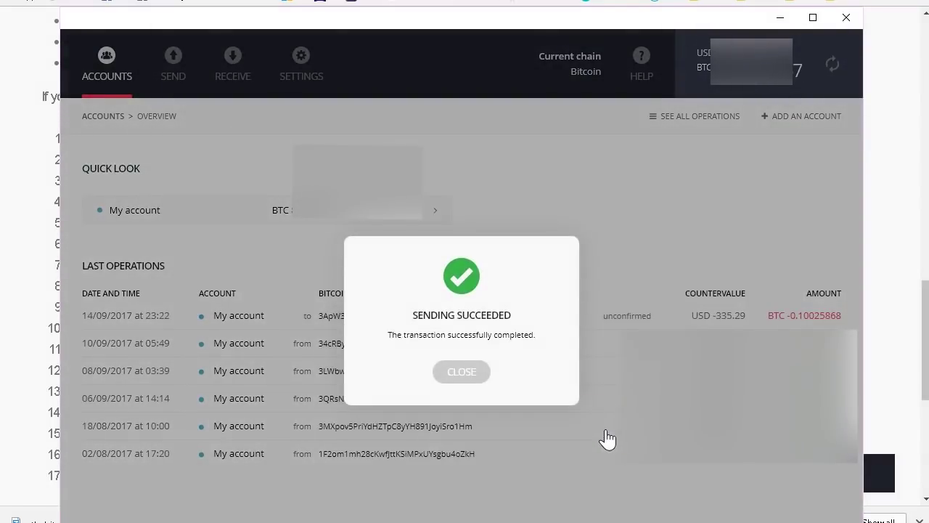
- Dismiss the Sending Succeeded message and check the unconfirmed -0.10025868 BTC operation
left_click(469, 372)
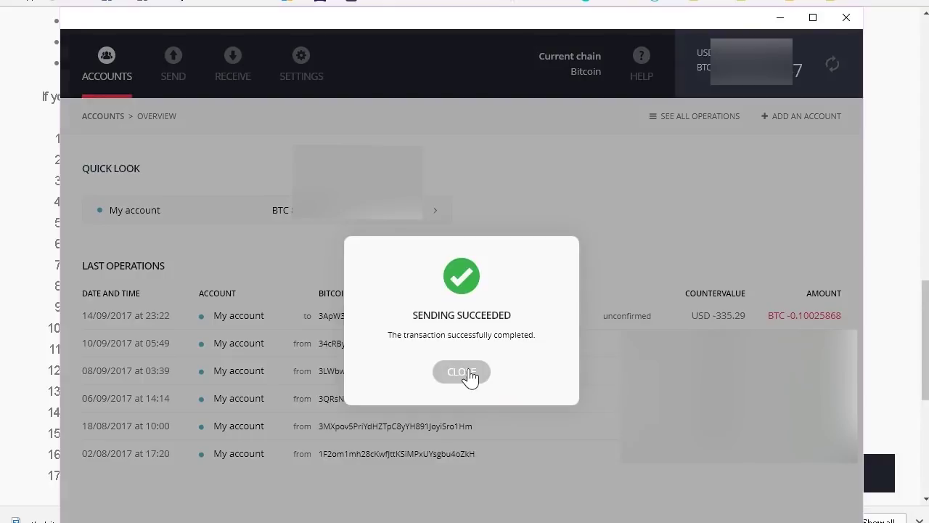
left_click(470, 373)
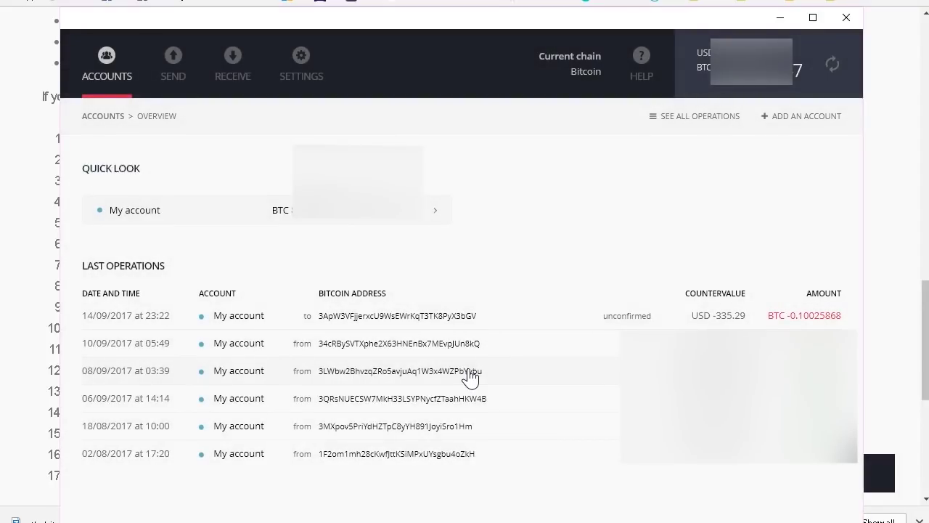
left_click(474, 373)
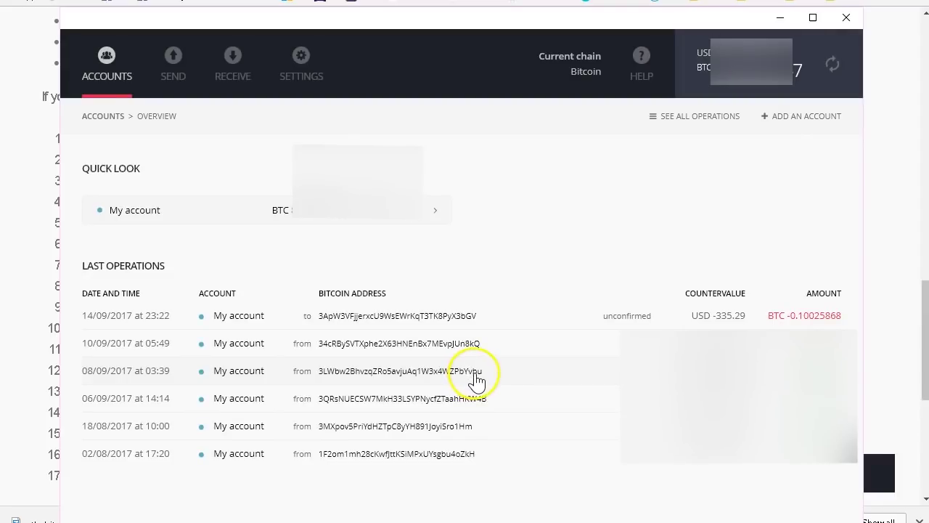
scroll(622, 307, "up", 5)
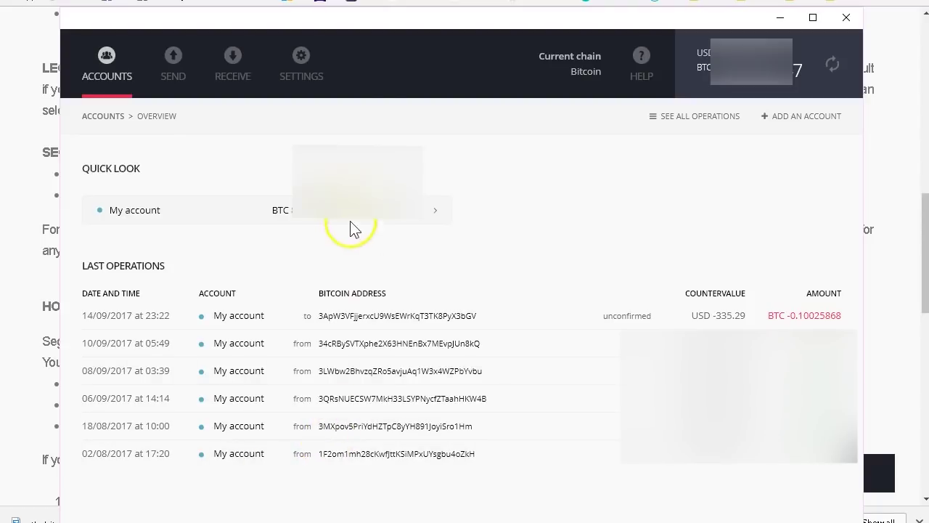
left_click(307, 69)
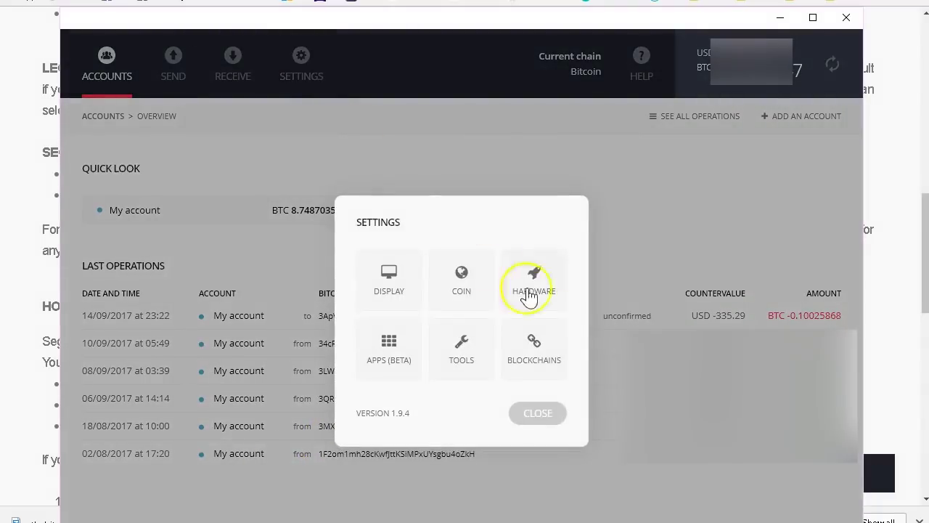
- Switch to the Segwit wallet and view details of the confirmed incoming +0.1 BTC transfer
left_click(534, 352)
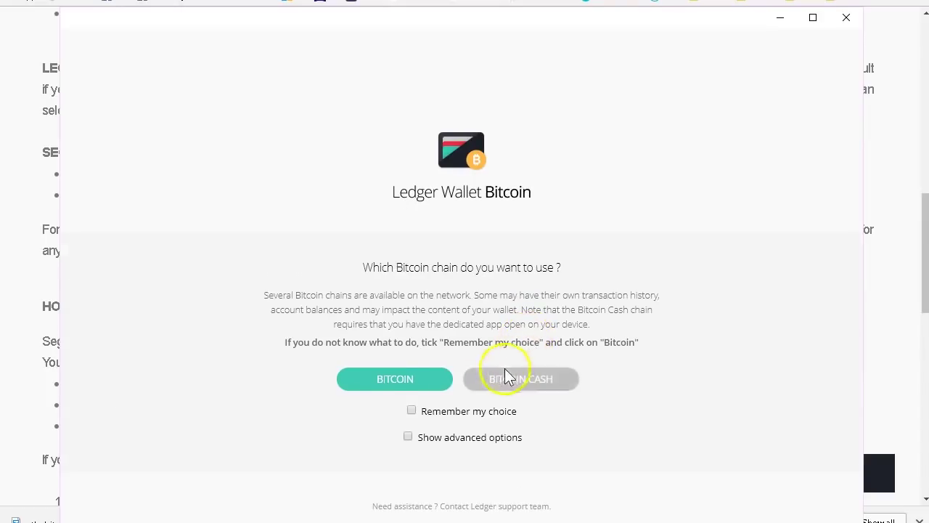
left_click(390, 381)
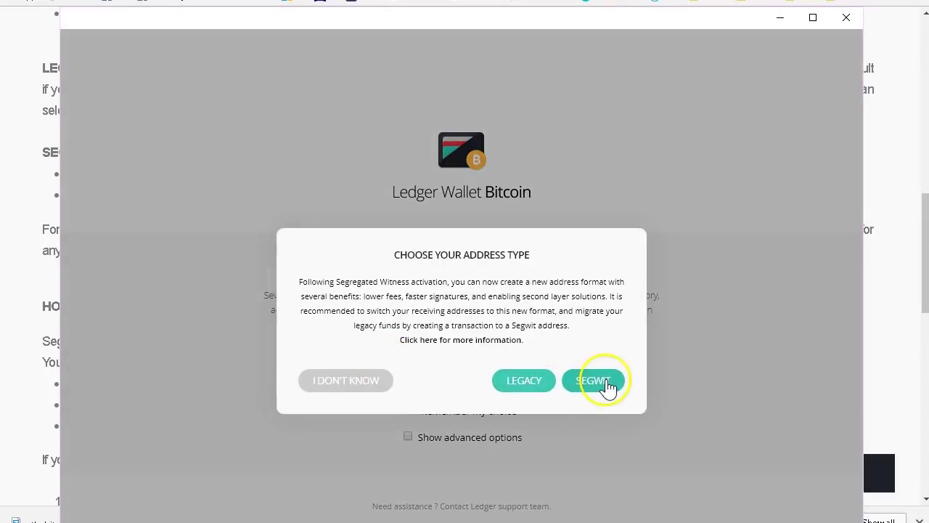
left_click(589, 386)
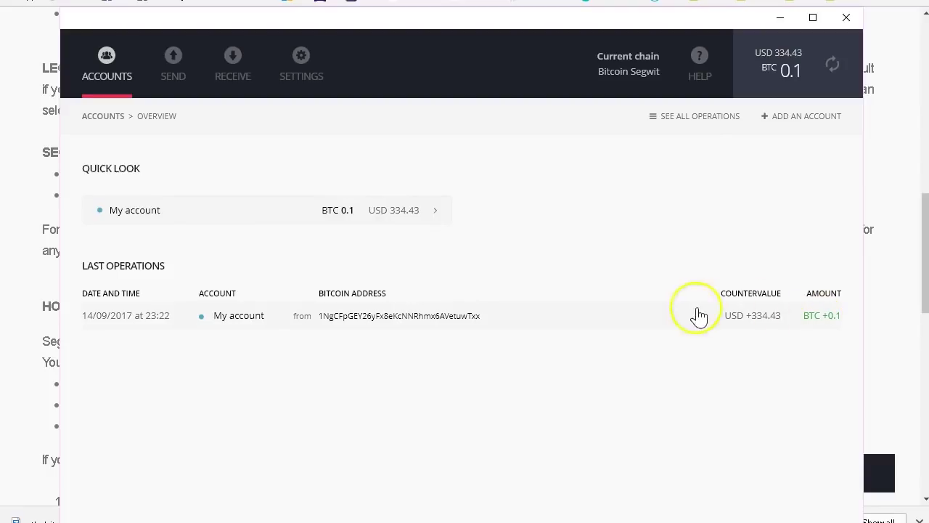
left_click(434, 319)
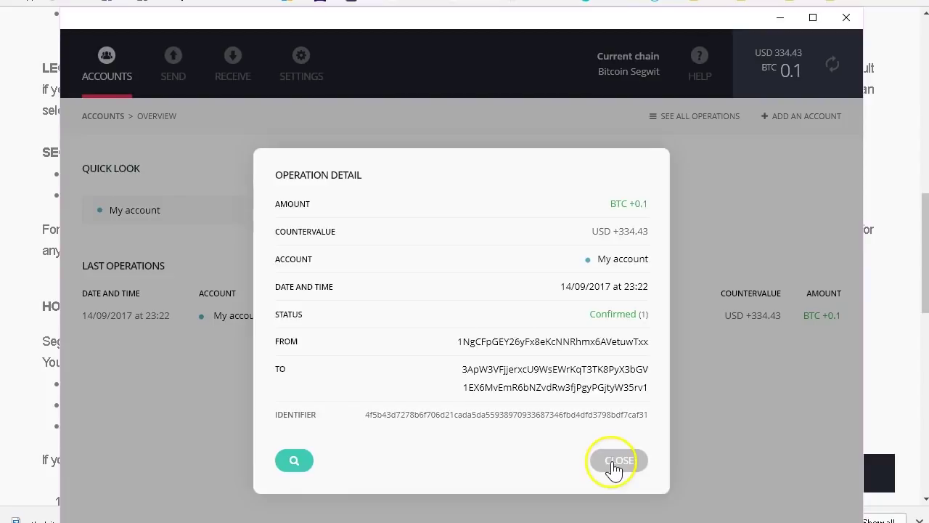
- Return to the legacy wallet, refresh it, and check that the -0.10025868 BTC send is confirmed
left_click(613, 465)
left_click(303, 61)
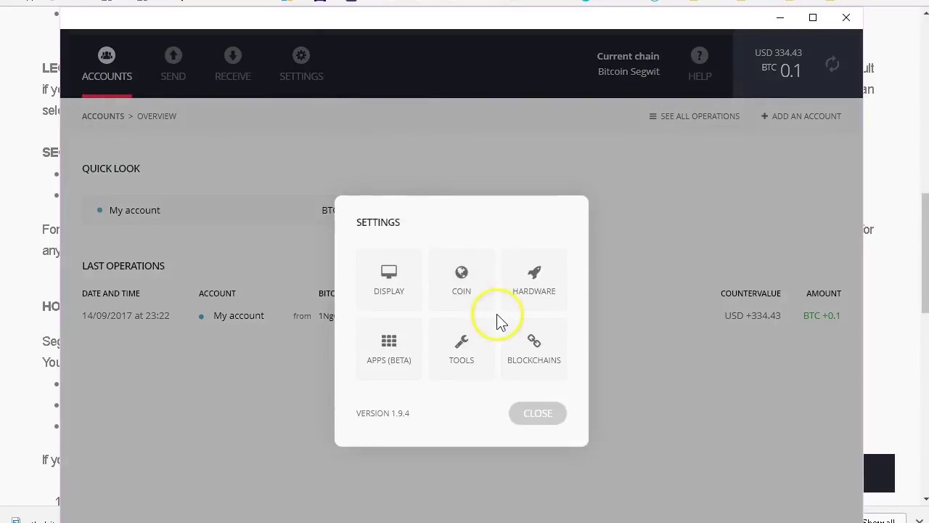
left_click(526, 359)
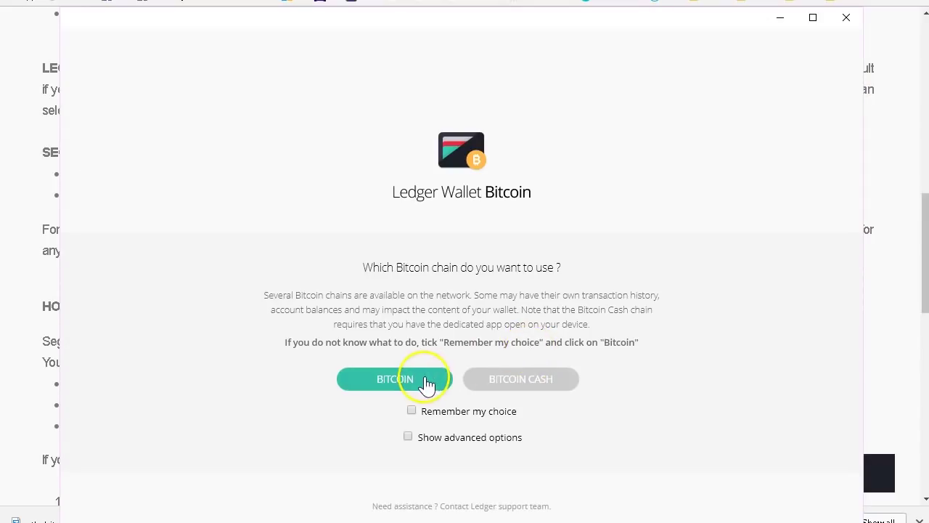
left_click(425, 382)
left_click(514, 383)
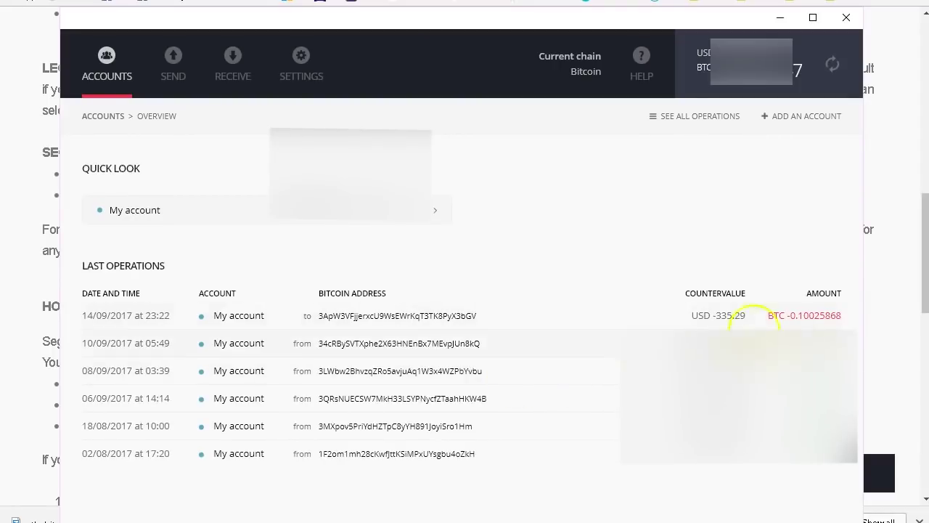
left_click(833, 64)
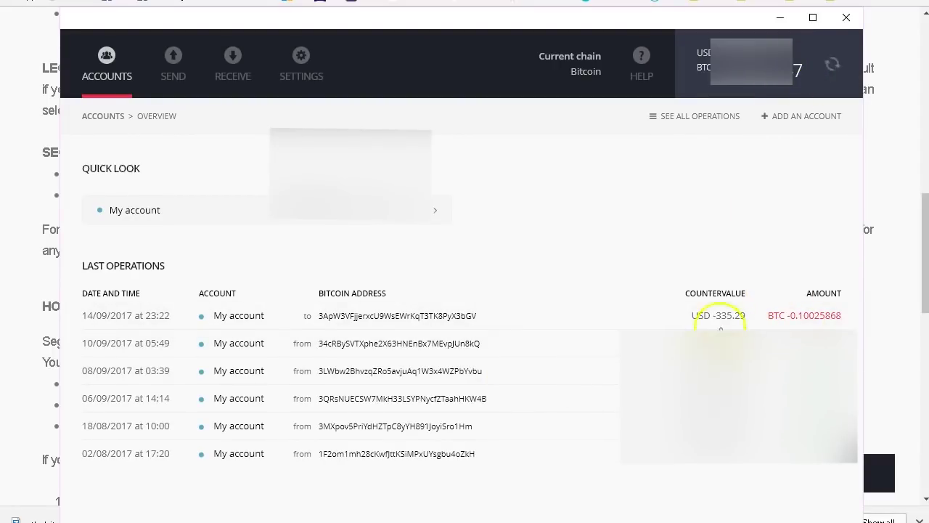
left_click(486, 316)
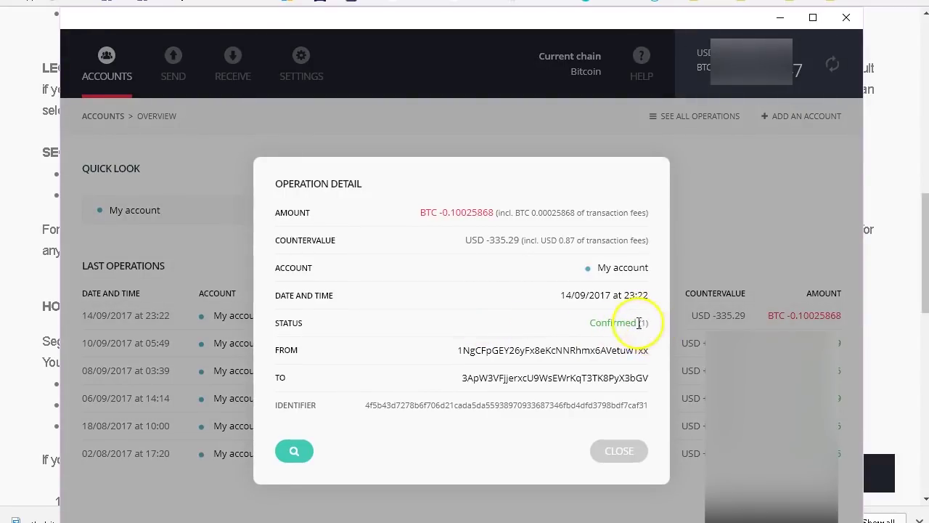
left_click(619, 451)
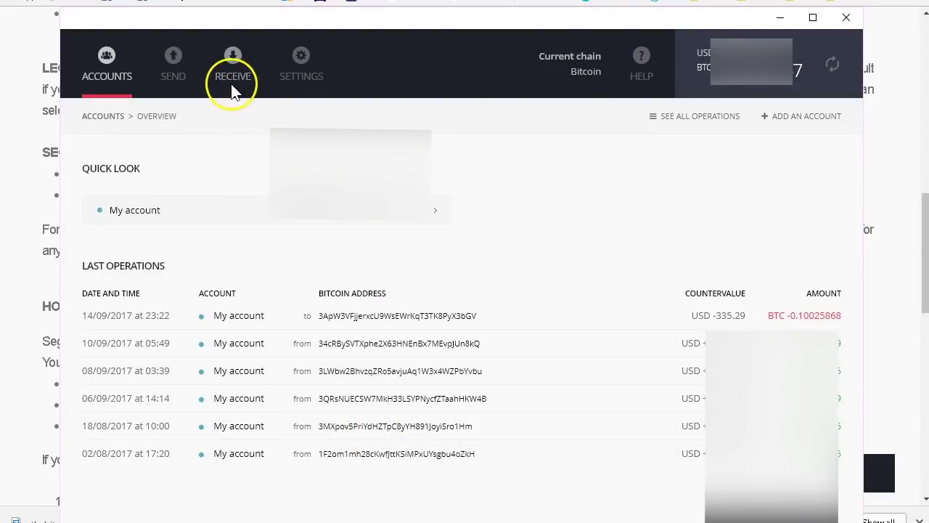
- Send 0.5 BTC to the pasted Segwit address with a custom 40 satoshi-per-byte fee
left_click(171, 70)
right_click(610, 271)
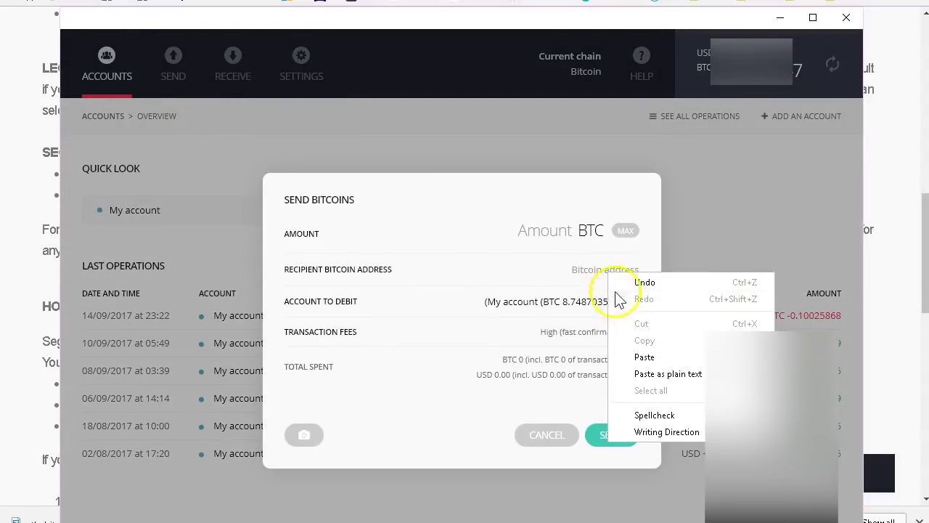
left_click(644, 358)
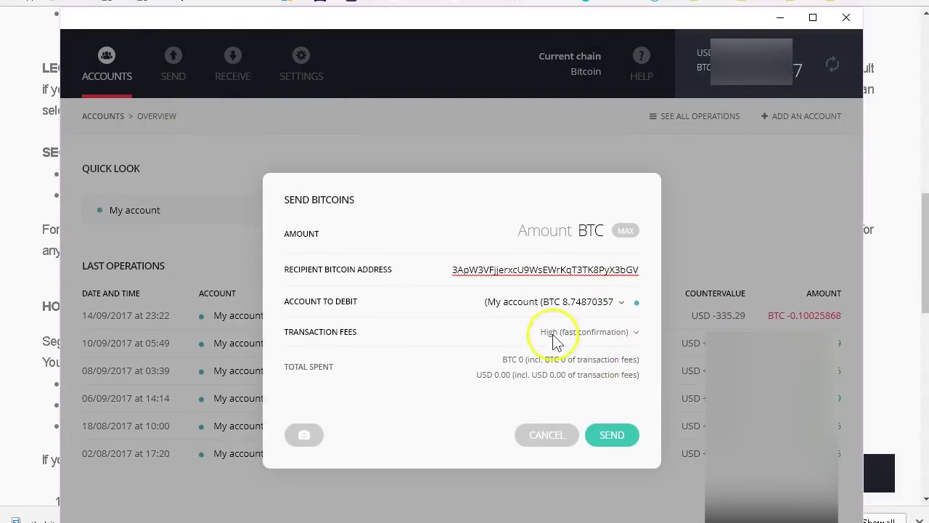
left_click(585, 234)
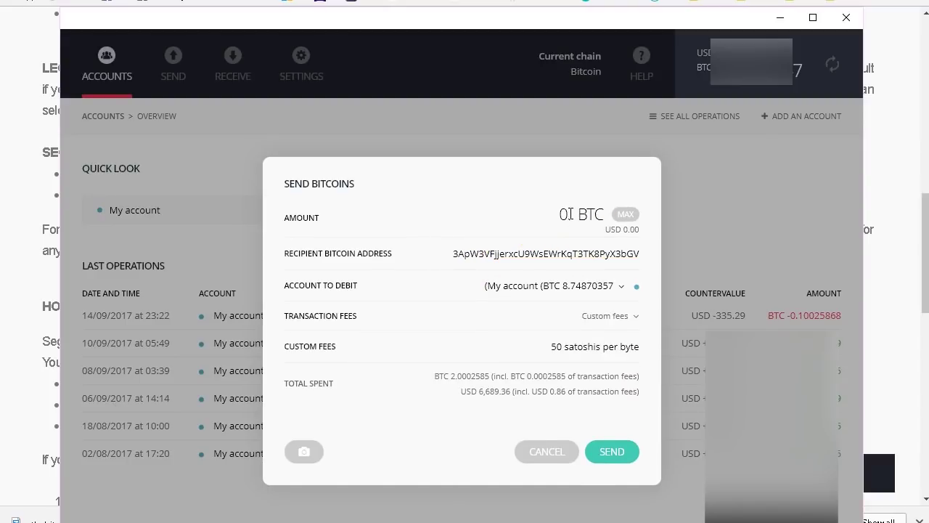
type(".5")
left_click(543, 352)
left_click_drag(542, 353, 565, 353)
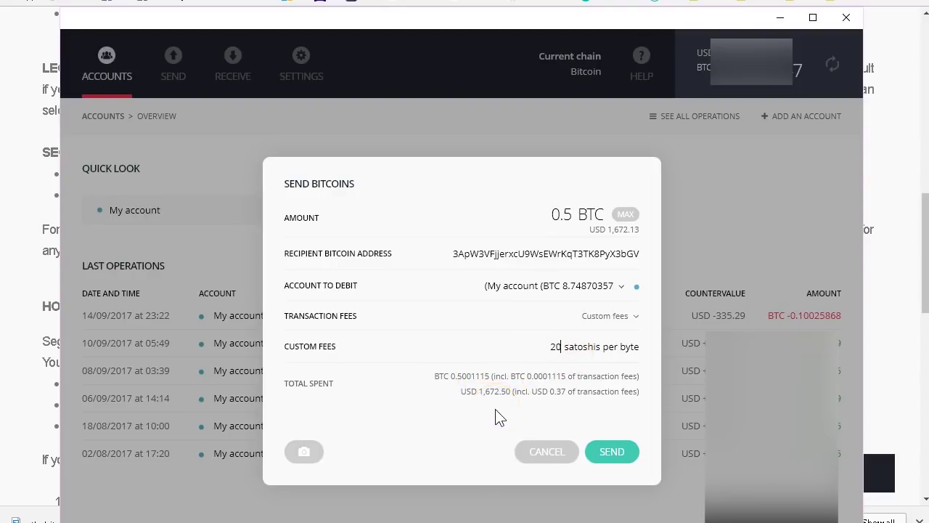
left_click(492, 419)
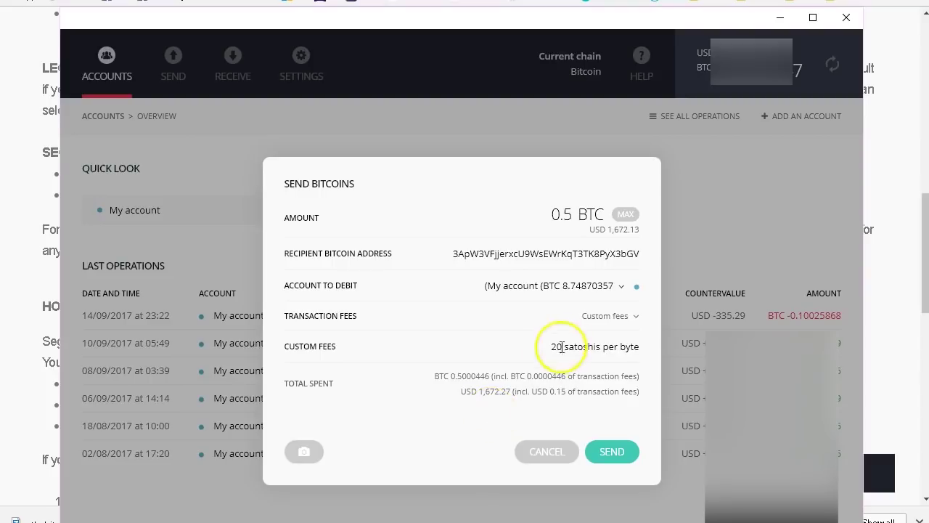
left_click_drag(546, 347, 567, 352)
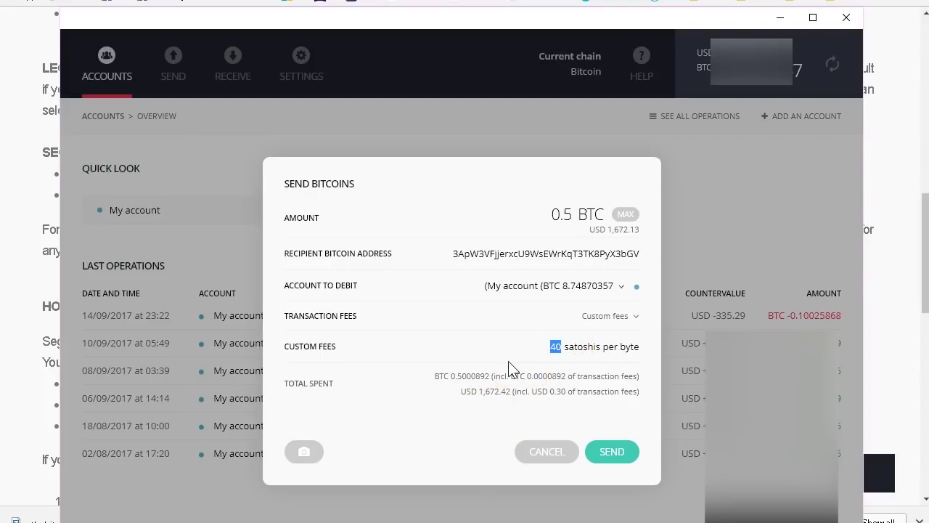
left_click(611, 457)
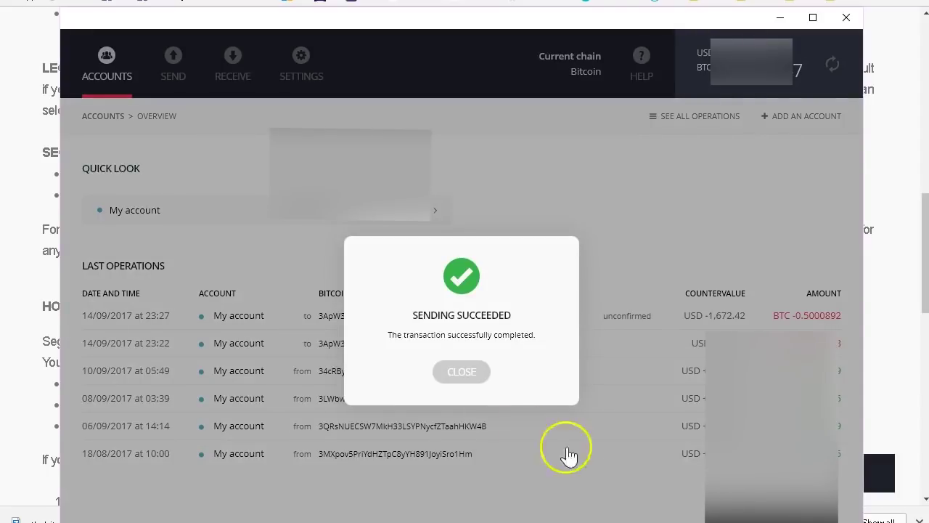
left_click(465, 374)
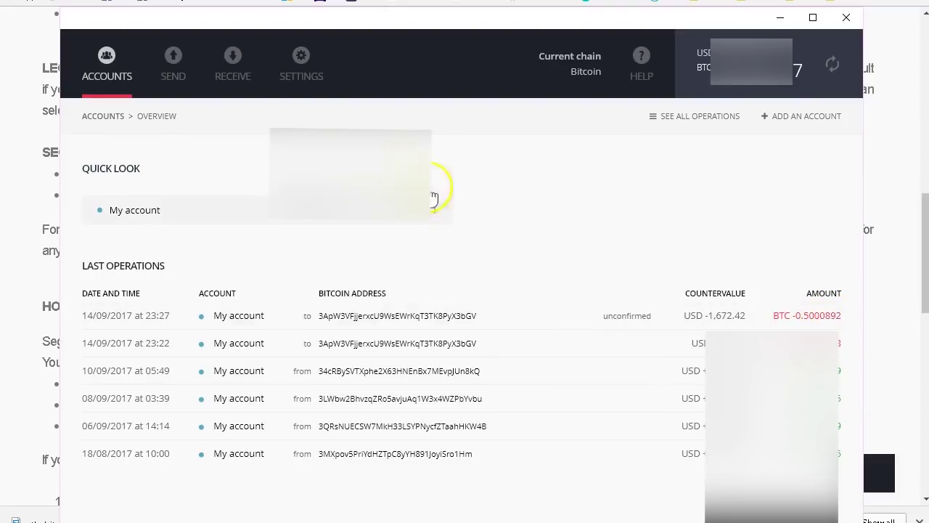
- Switch to the Bitcoin Segwit chain (BTC 0.6) and view the +0.5 transfer showing Unconfirmed (0)
left_click(301, 62)
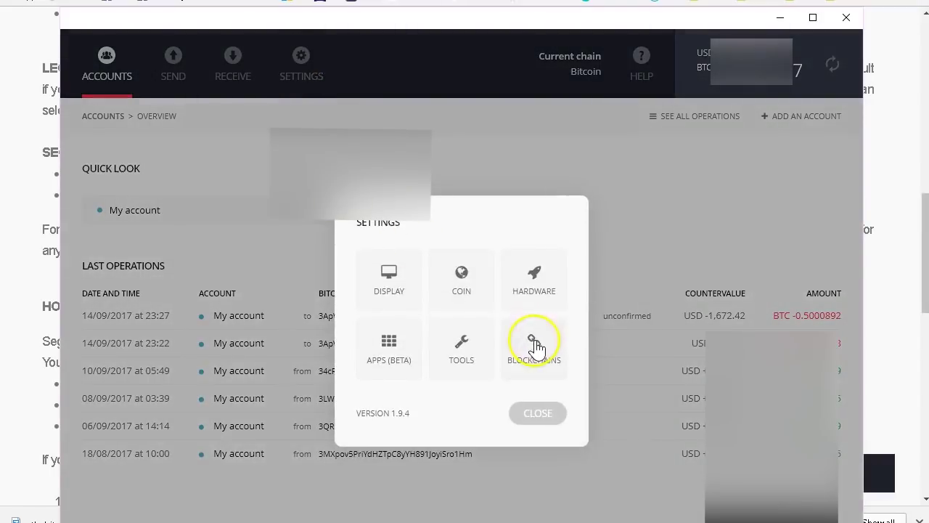
left_click(535, 346)
left_click(405, 377)
left_click(583, 385)
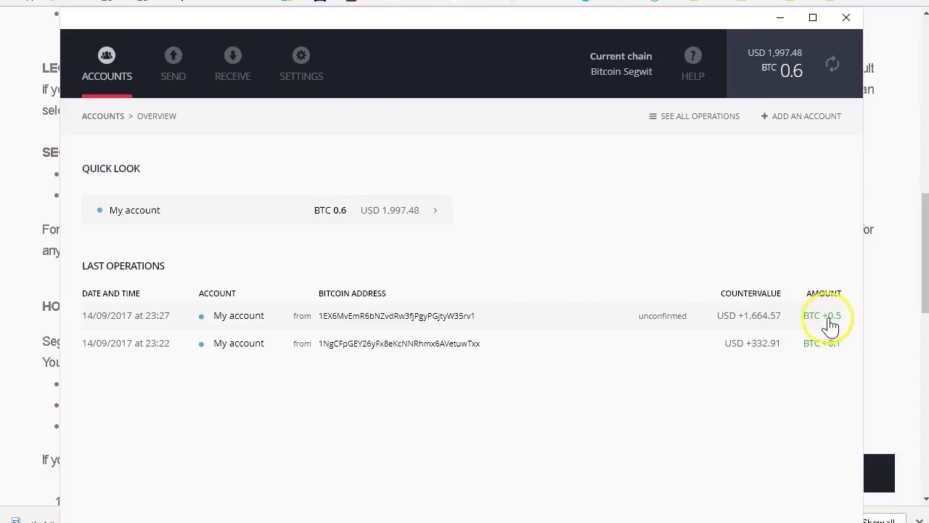
left_click(643, 326)
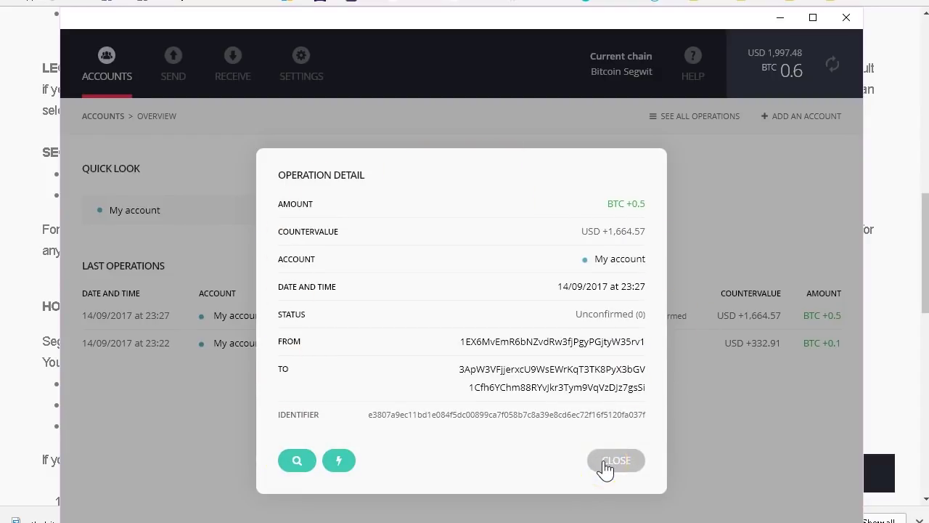
- Recheck the +0.5 BTC transfer until it reads Confirmed (2), returning to the BTC 0.6 overview
left_click(602, 462)
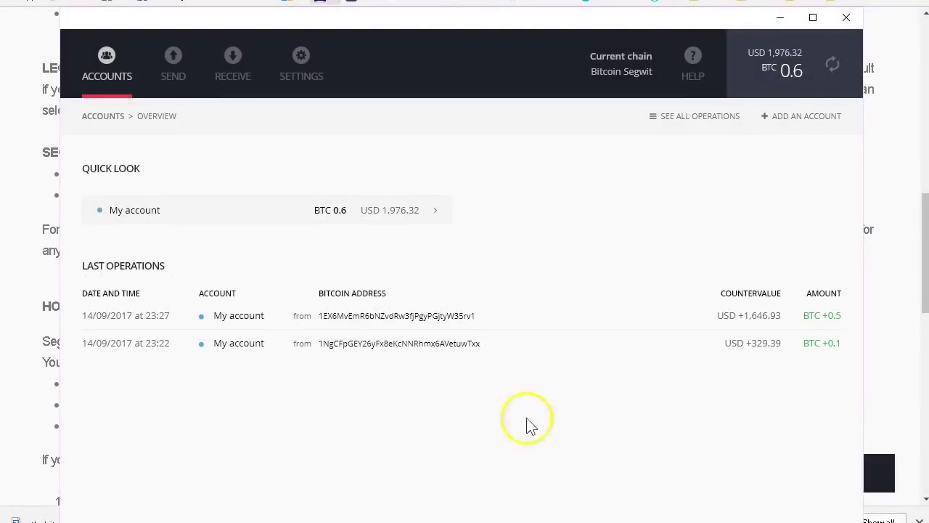
left_click(706, 319)
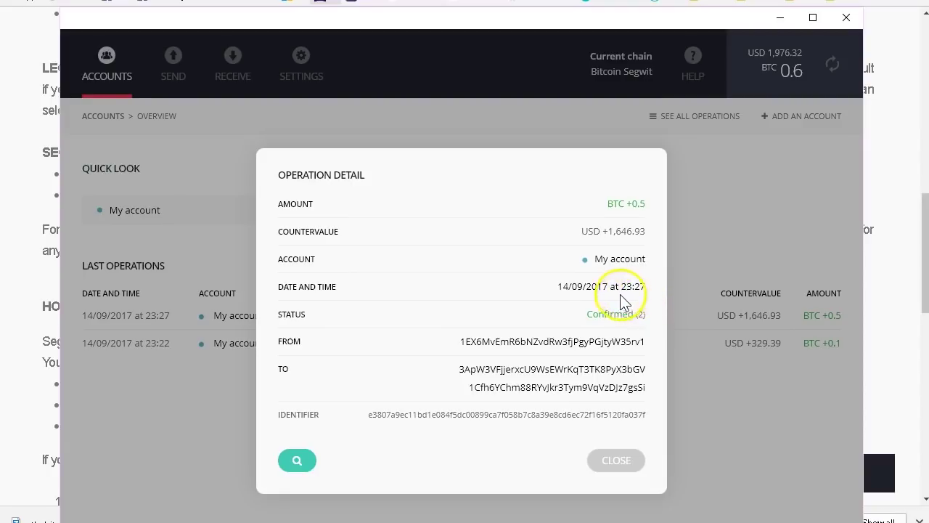
left_click(616, 461)
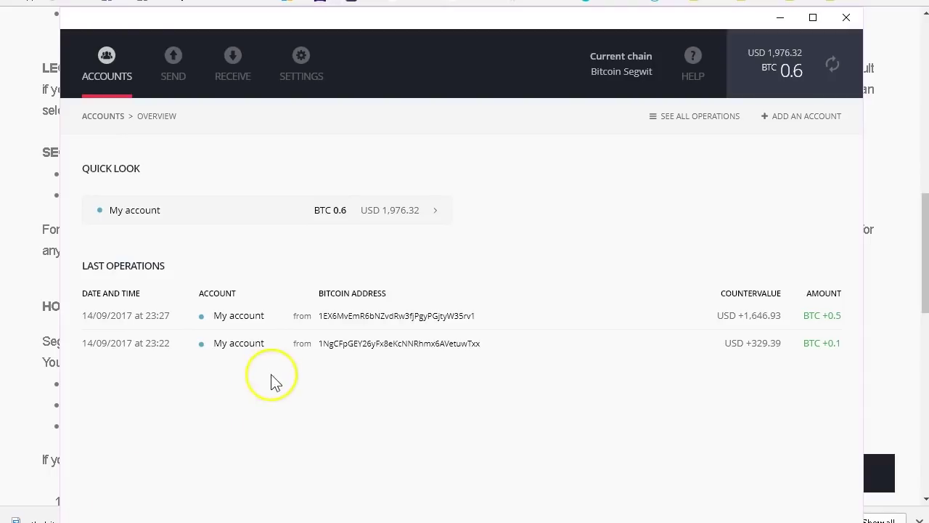
left_click(305, 69)
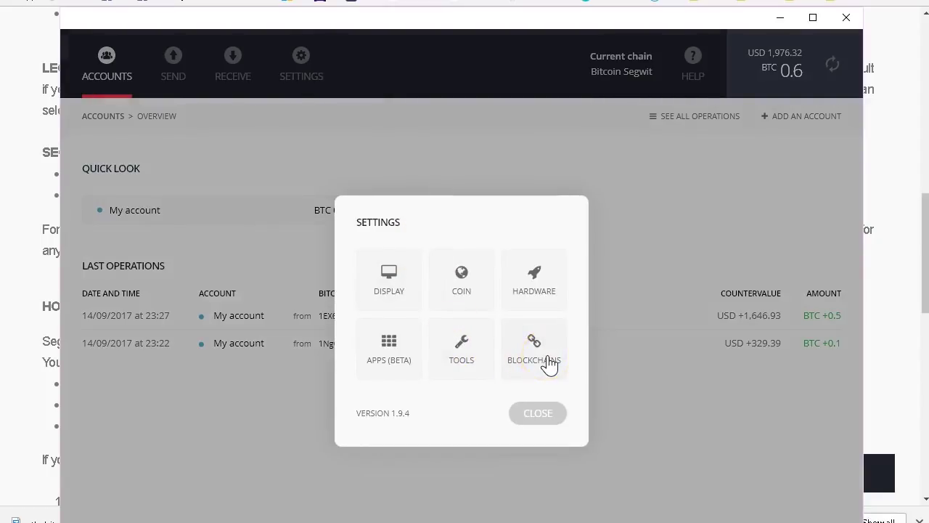
left_click(530, 283)
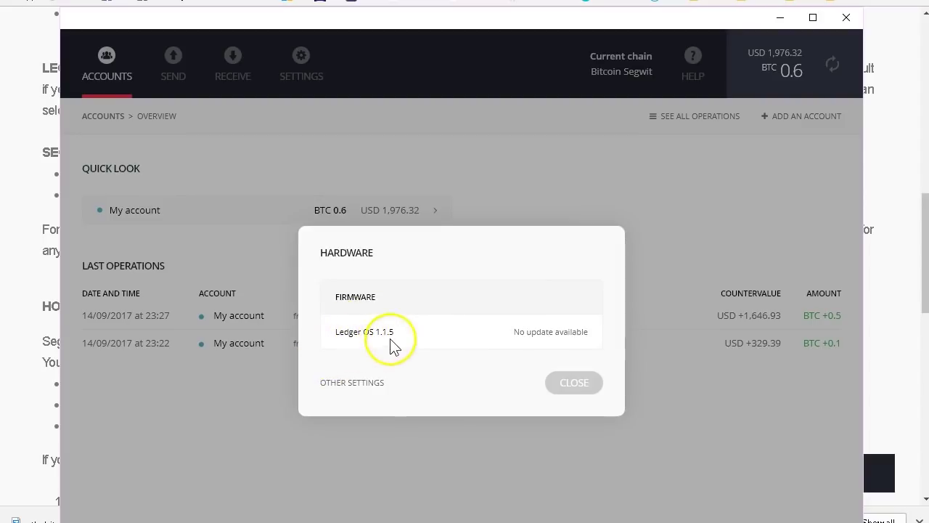
left_click(572, 383)
left_click(305, 74)
left_click(459, 350)
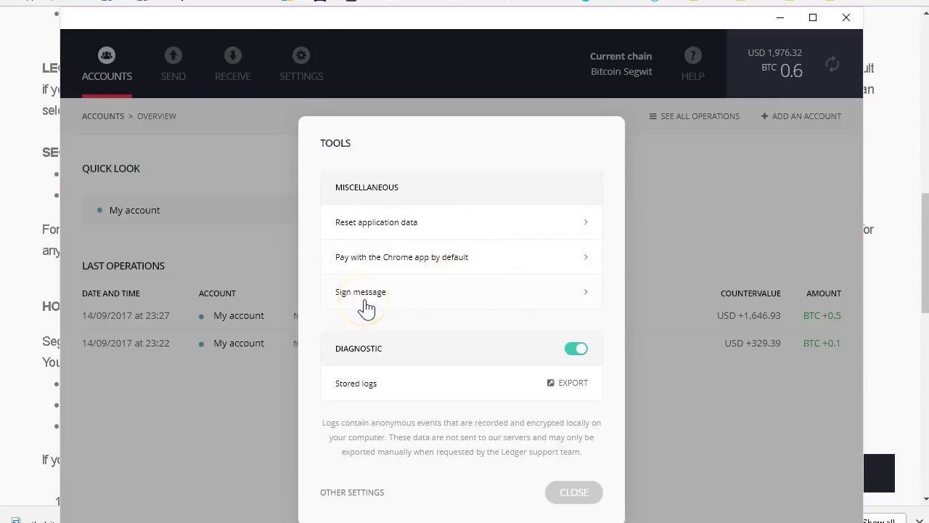
left_click(586, 298)
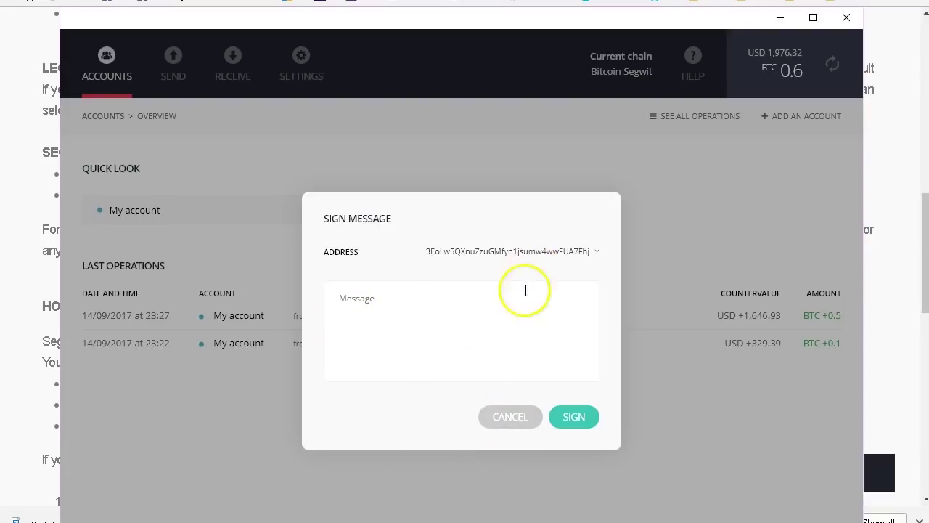
left_click(503, 411)
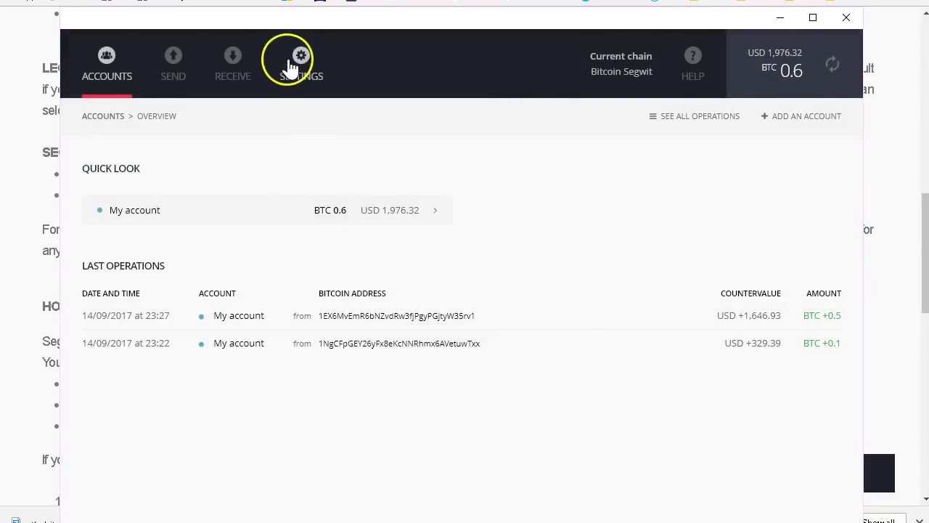
left_click(298, 66)
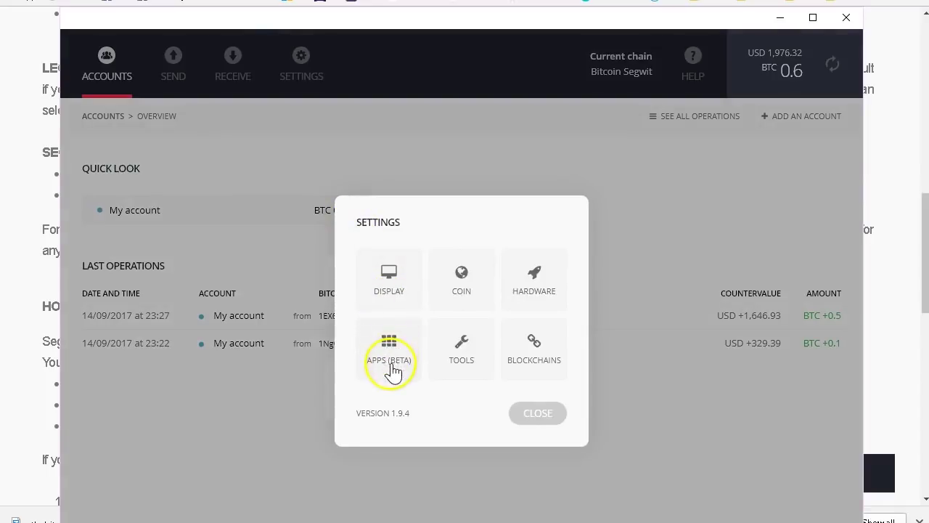
left_click(399, 272)
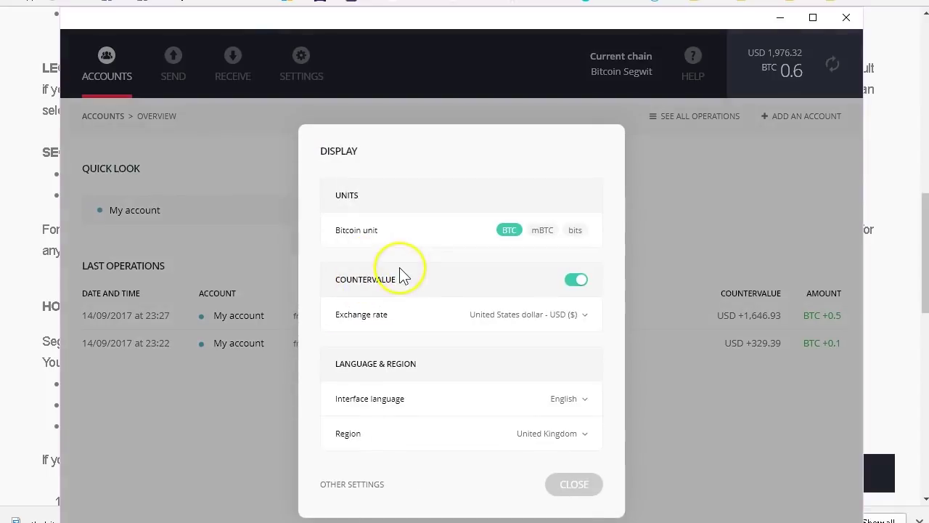
left_click(573, 484)
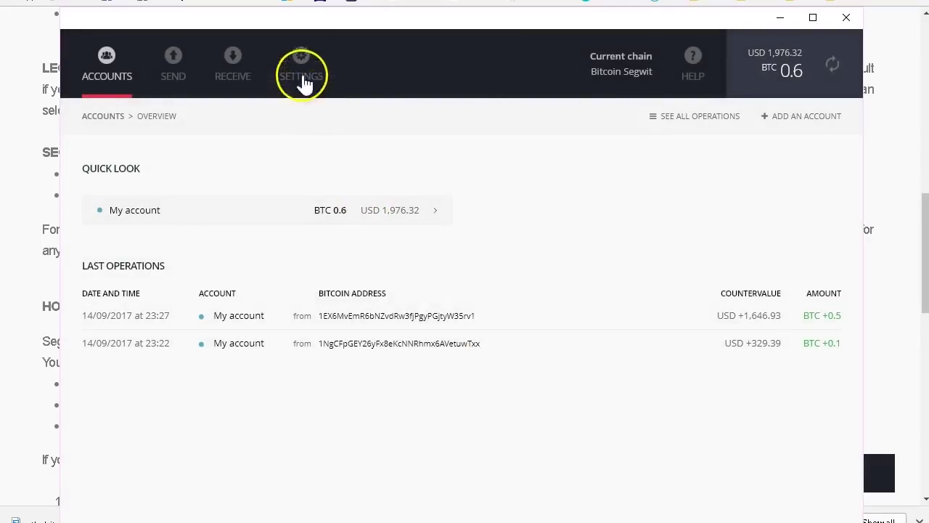